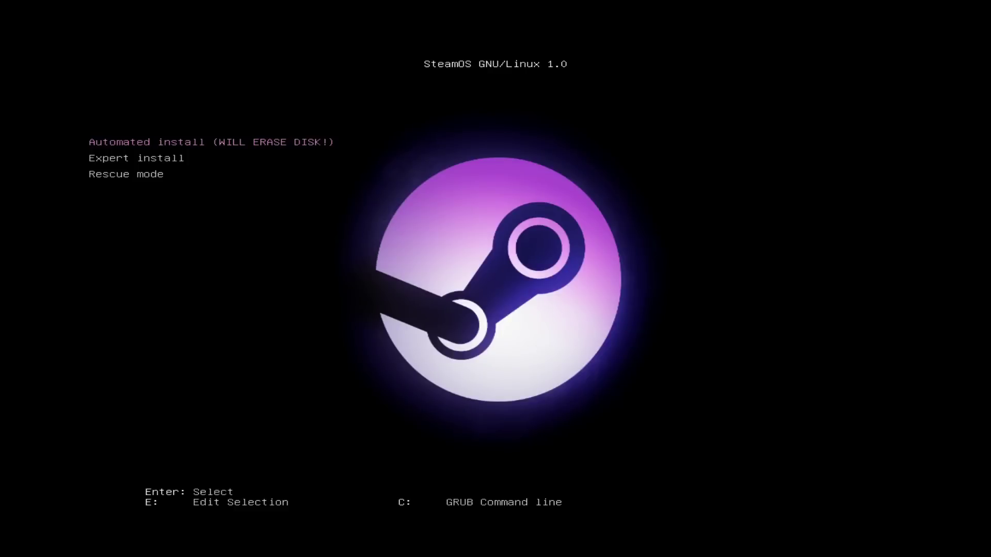
Step: Boot the 'Automated install (WILL ERASE DISK!)' entry from the GRUB menu
key("Return")
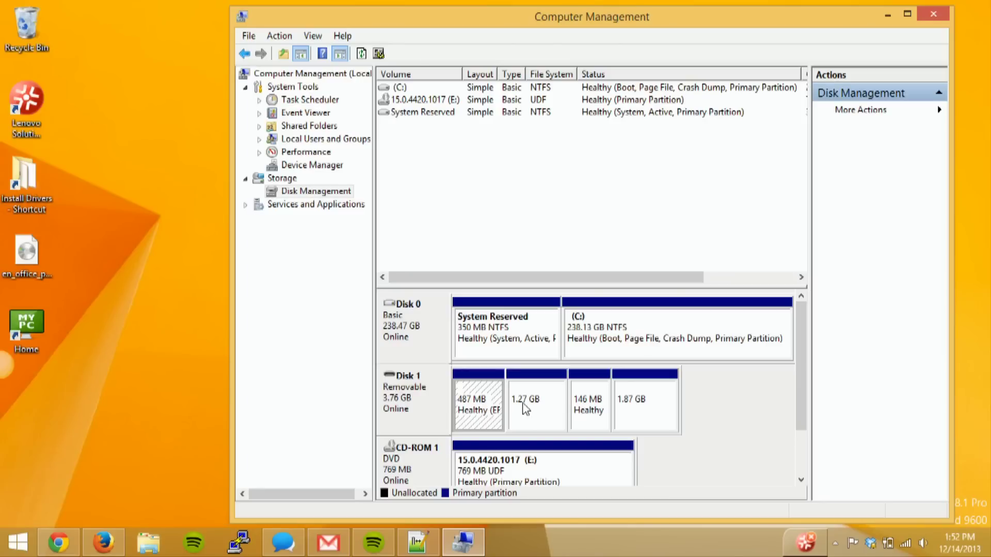
Step: Bring up the context menu for Disk 1's 487 MB partition in Disk Management
right_click(484, 406)
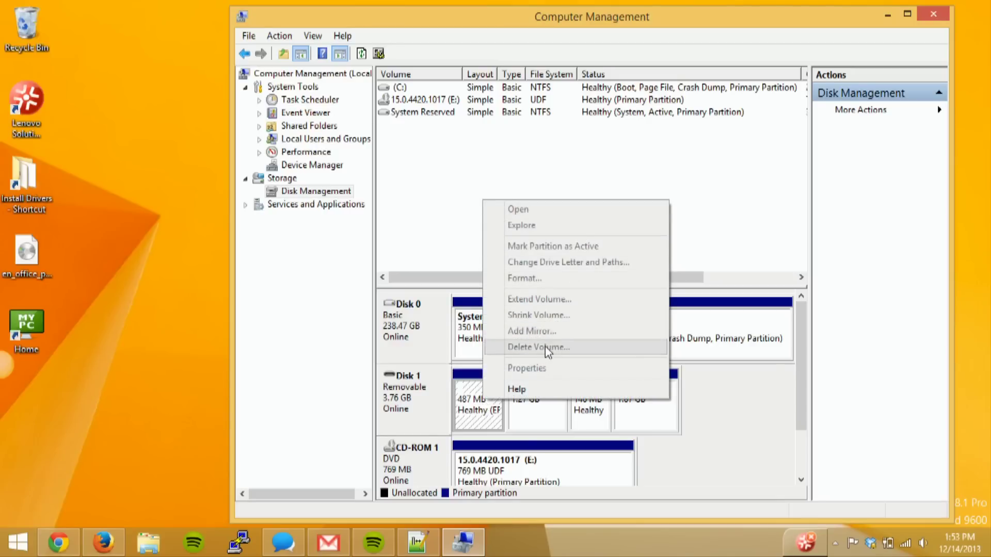
Step: Launch Command Prompt via Start search for cmd and run diskpart, approving the UAC prompt
key("Escape")
key("super")
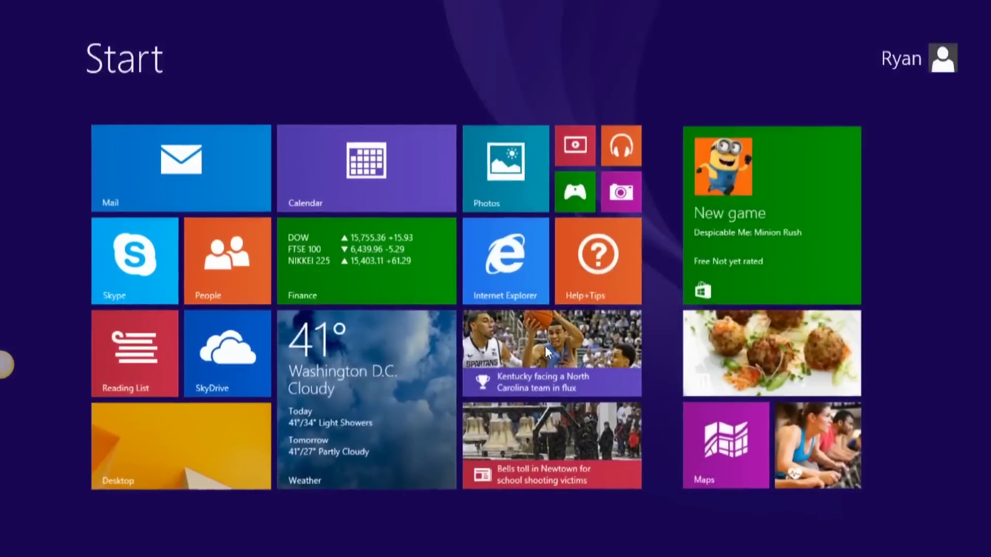
type("cmd")
key("Return")
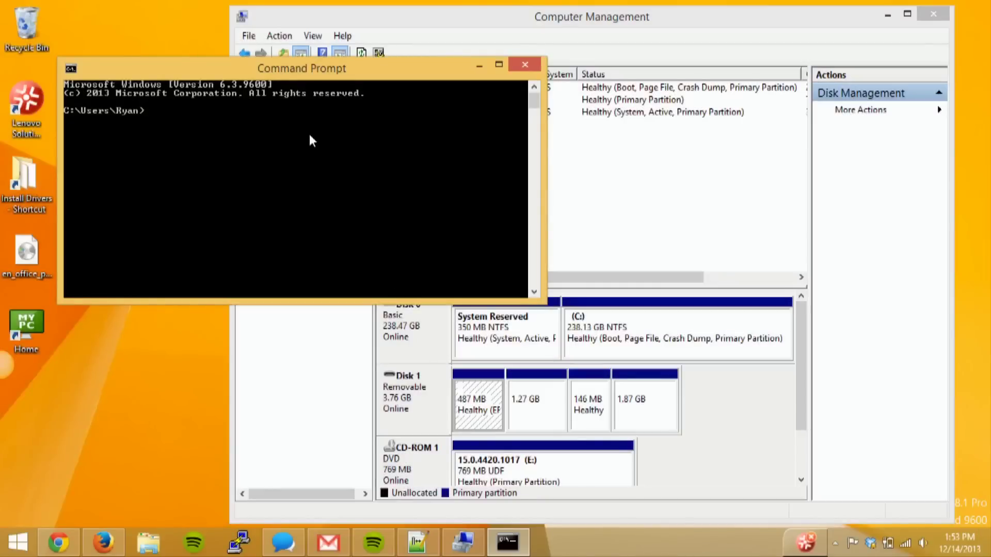
type("diskpart")
key("Return")
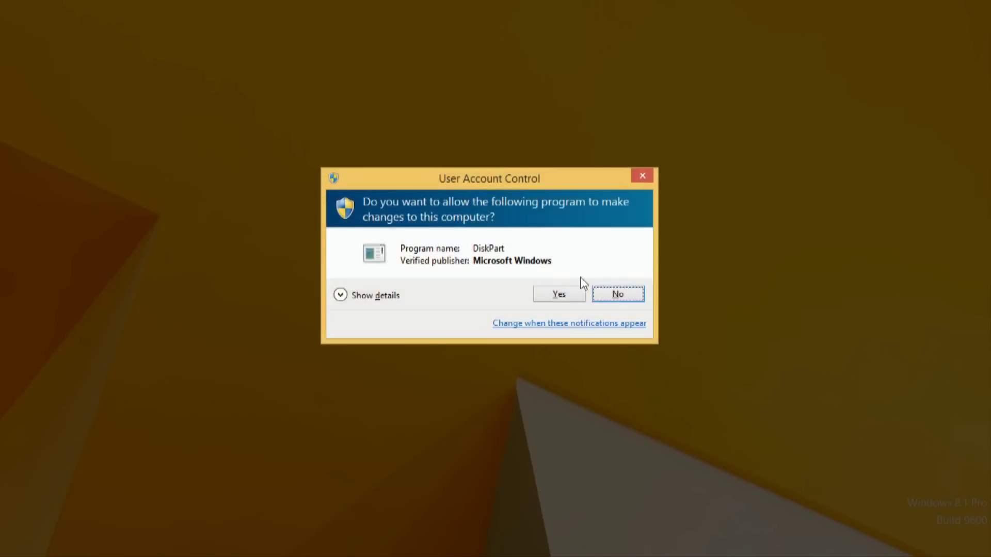
left_click(558, 293)
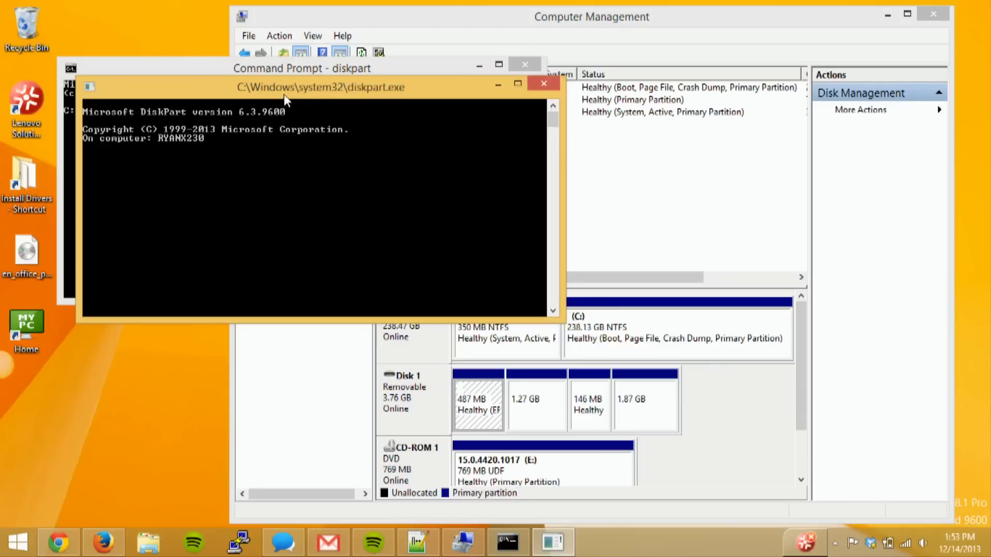
Step: Run list disk, select disk 1 and list partition to show the USB drive's four partitions
type("list disk")
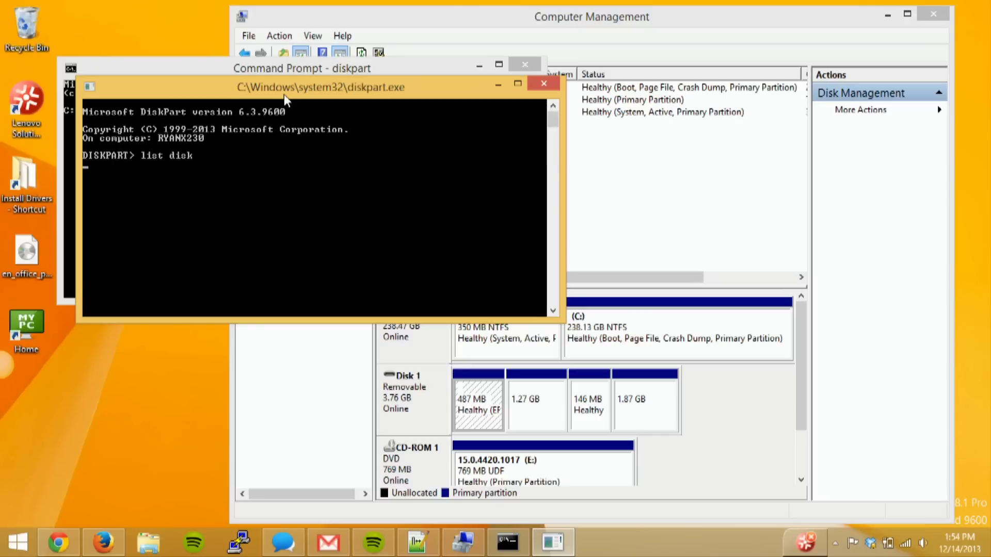
key("Return")
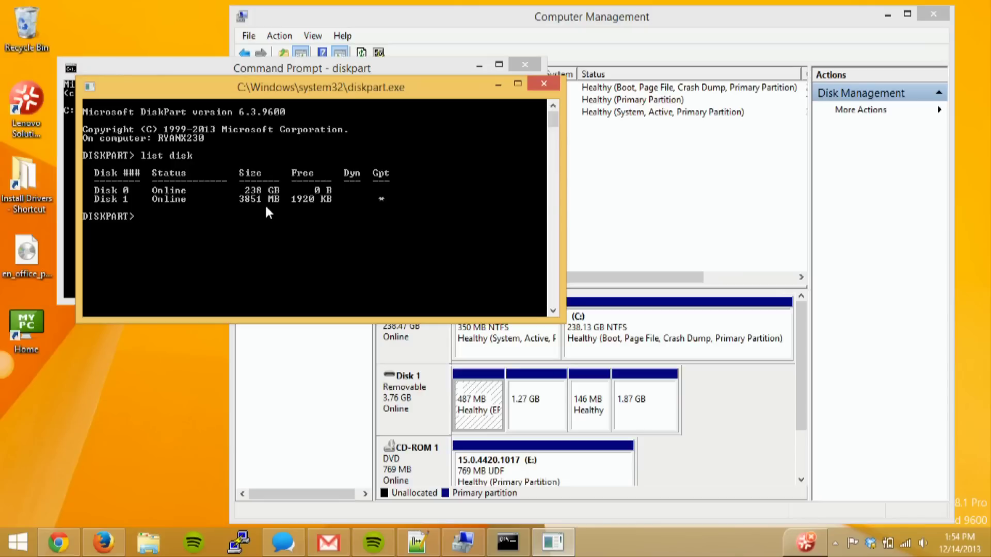
type("select disk 1")
key("Return")
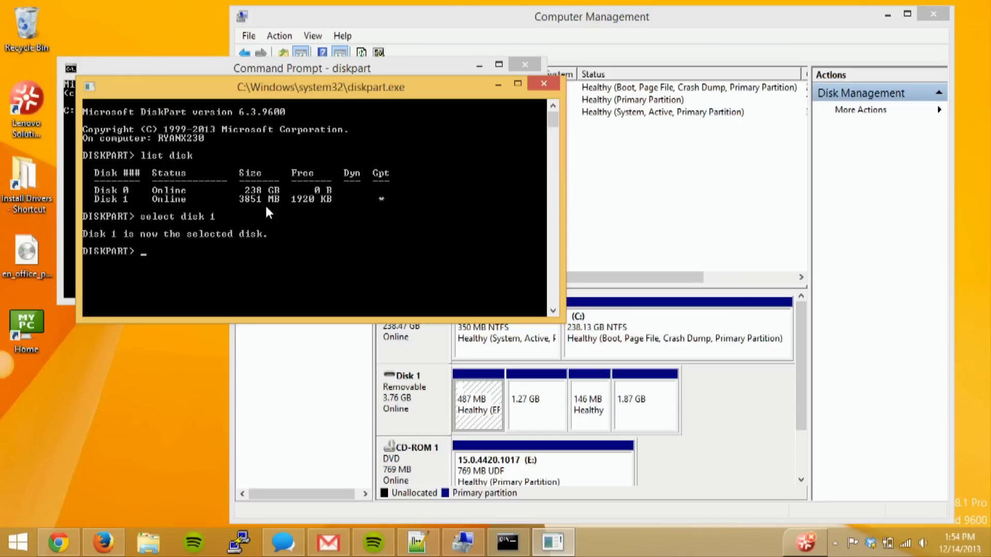
type("list partition")
key("Return")
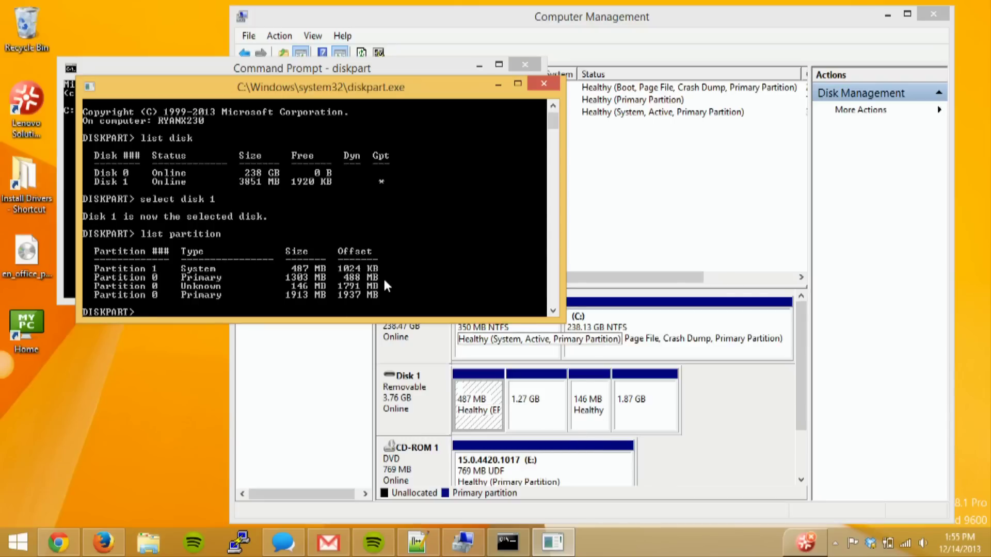
type("clean")
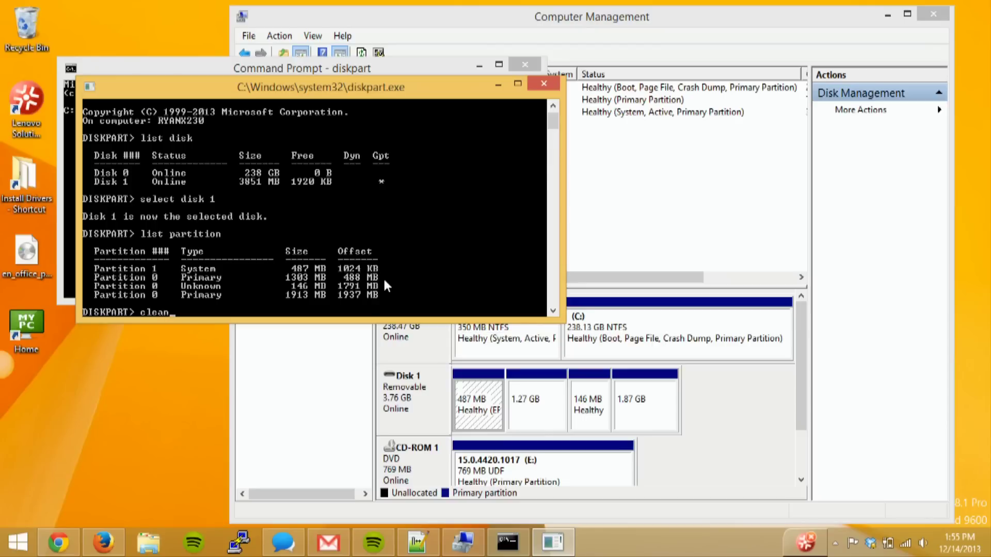
Step: Run clean on Disk 1, then list partition to verify none remain
key("Return")
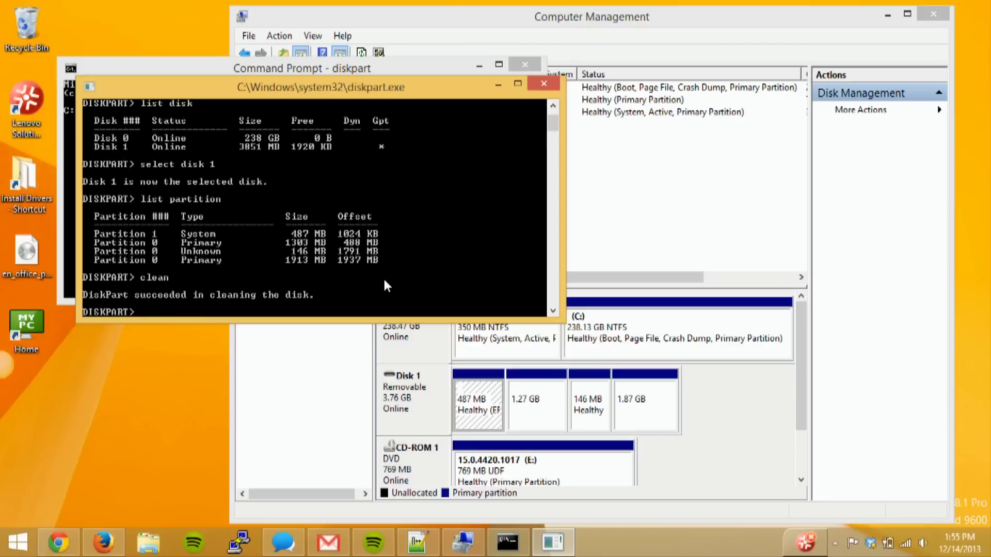
type("list partition")
key("Return")
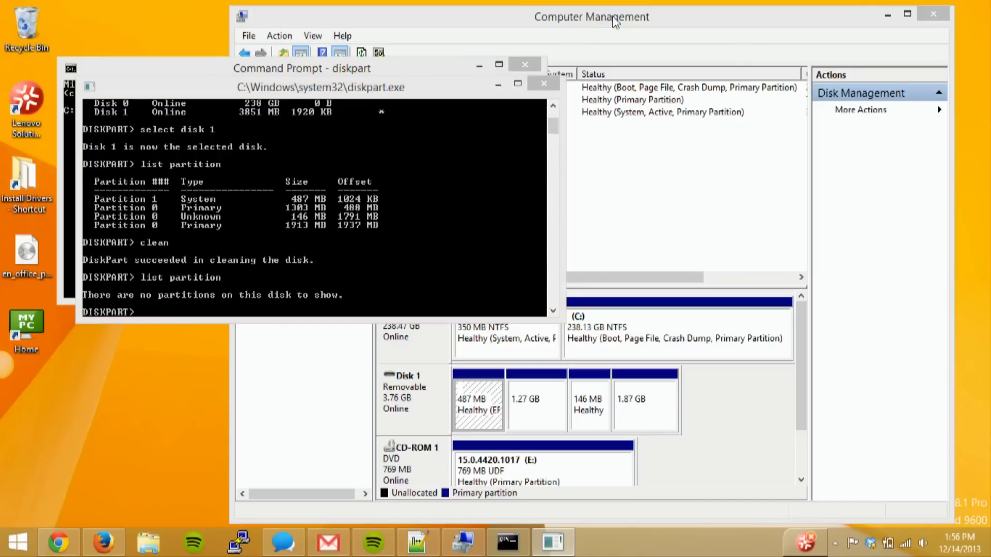
Step: Create a 3849 MB FAT32 simple volume with drive letter F on Disk 1's unallocated space
left_click_drag(614, 20, 643, 17)
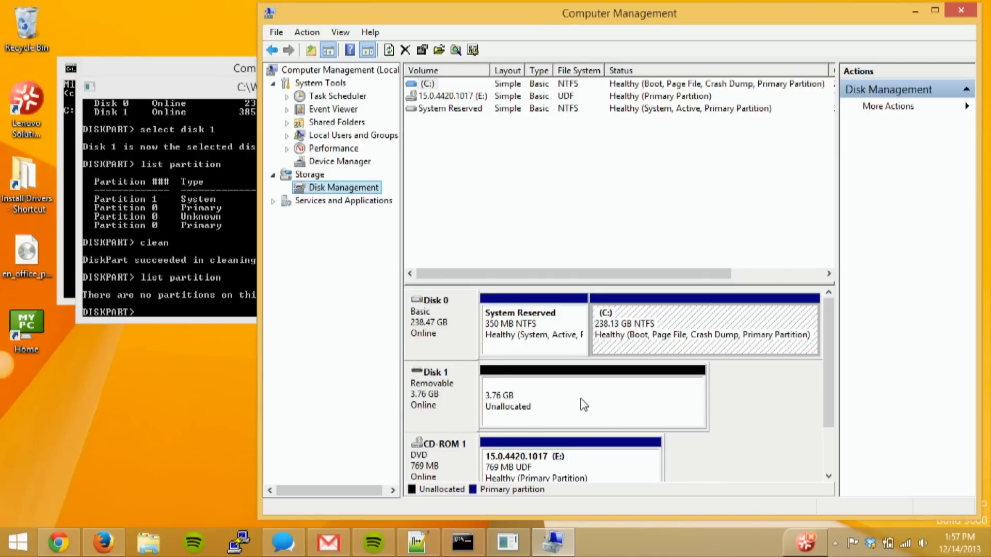
right_click(535, 400)
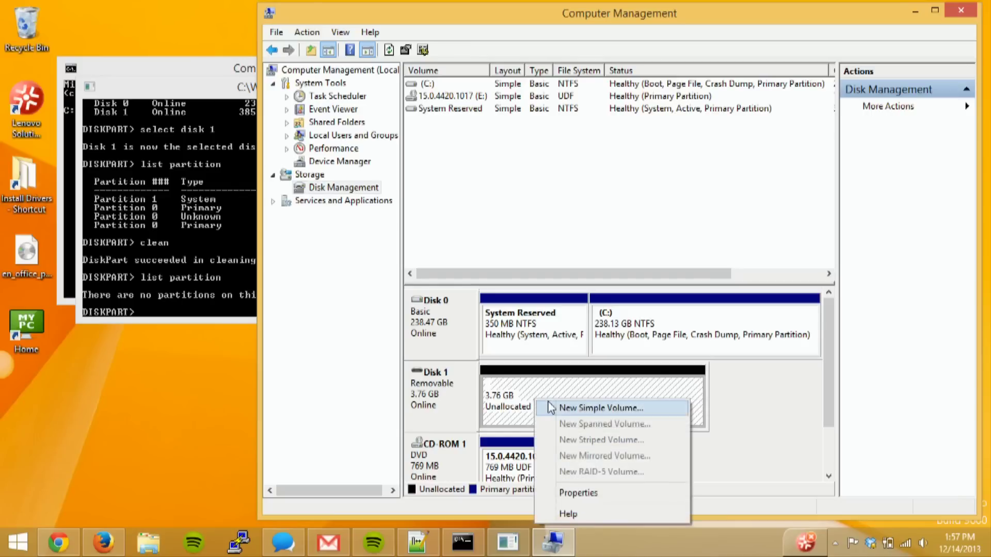
left_click(563, 408)
left_click(673, 346)
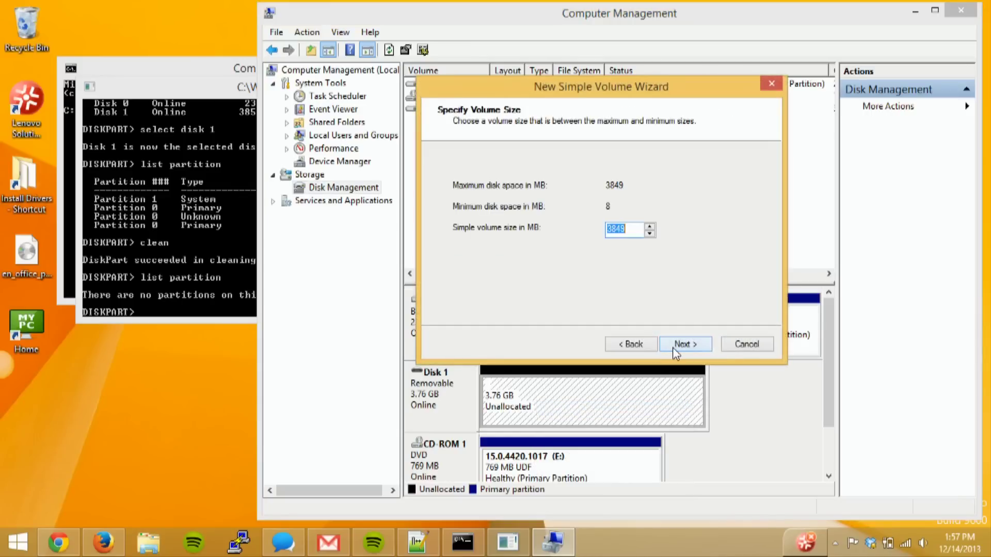
left_click(673, 346)
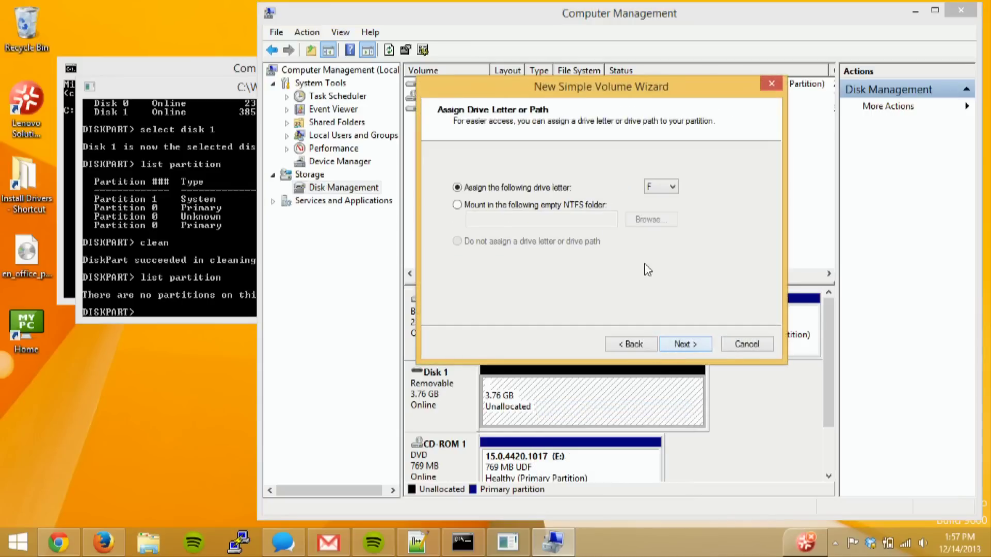
left_click(687, 343)
left_click(645, 222)
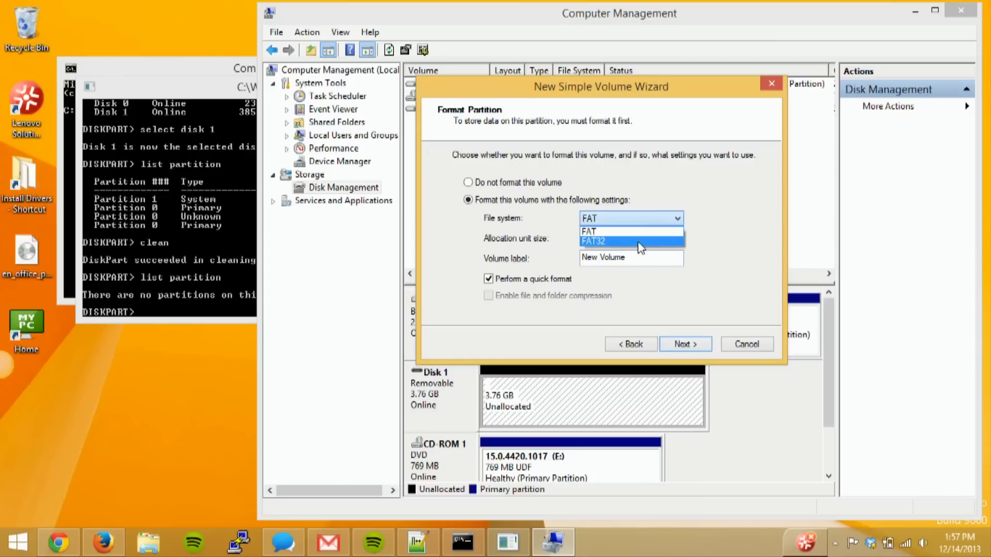
left_click(638, 242)
left_click(687, 344)
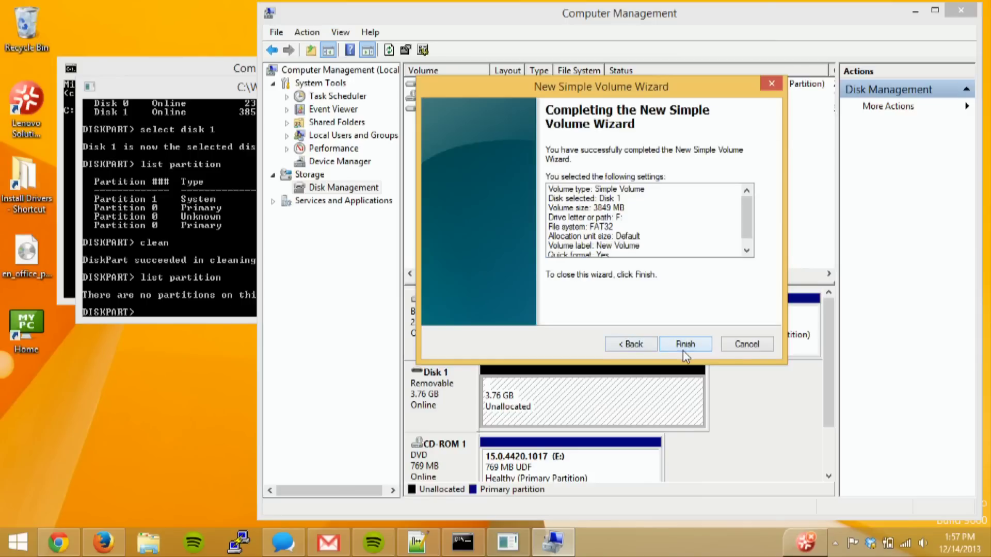
left_click(682, 349)
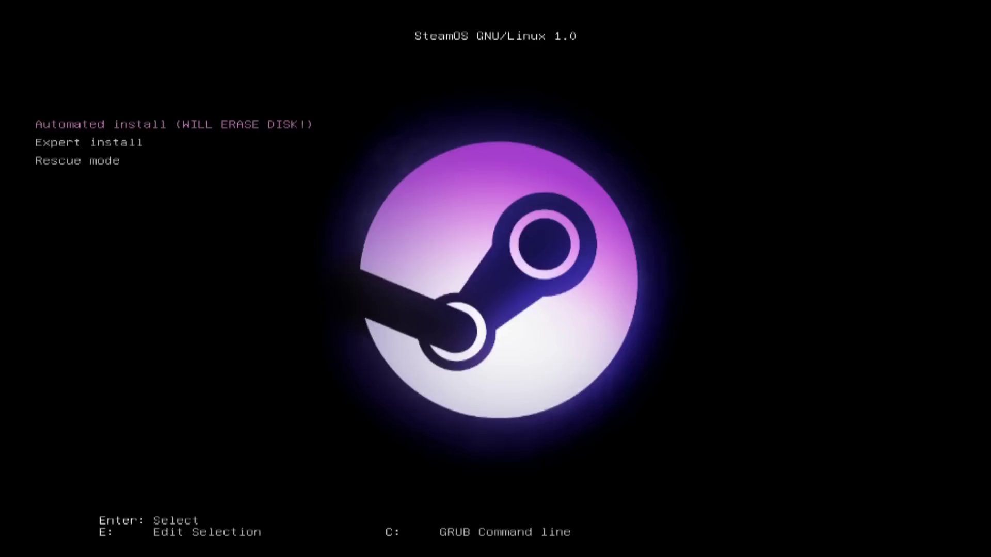
Step: Boot Expert install, tick every optional installer component down to udf-modules, and load them
key("Down")
key("Return")
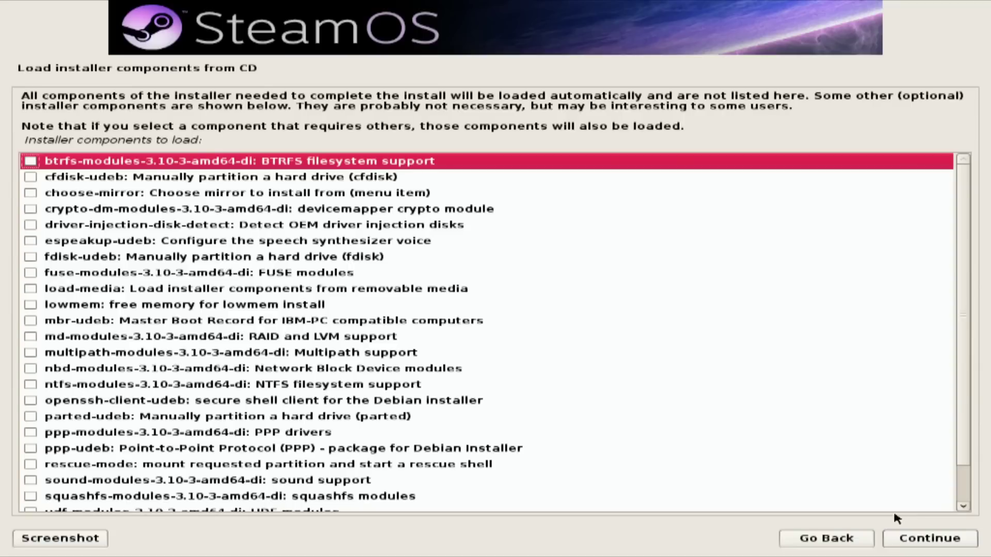
key("space")
key("Down")
key("space")
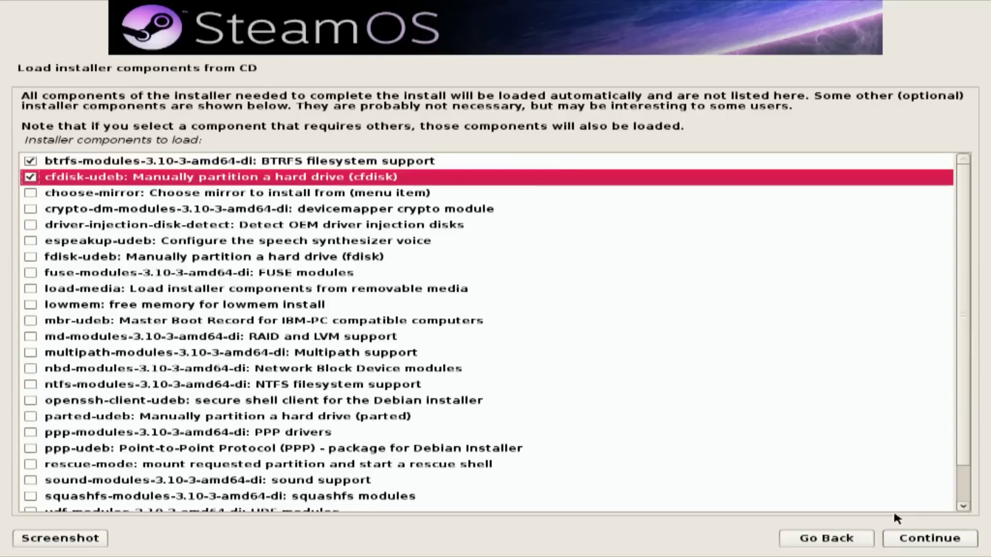
key("Down")
key("space")
key("Down")
key("space")
key("Down")
key("space")
key("Down")
key("space")
key("Down")
key("space")
key("Down")
key("space")
key("Down")
key("space")
key("Down")
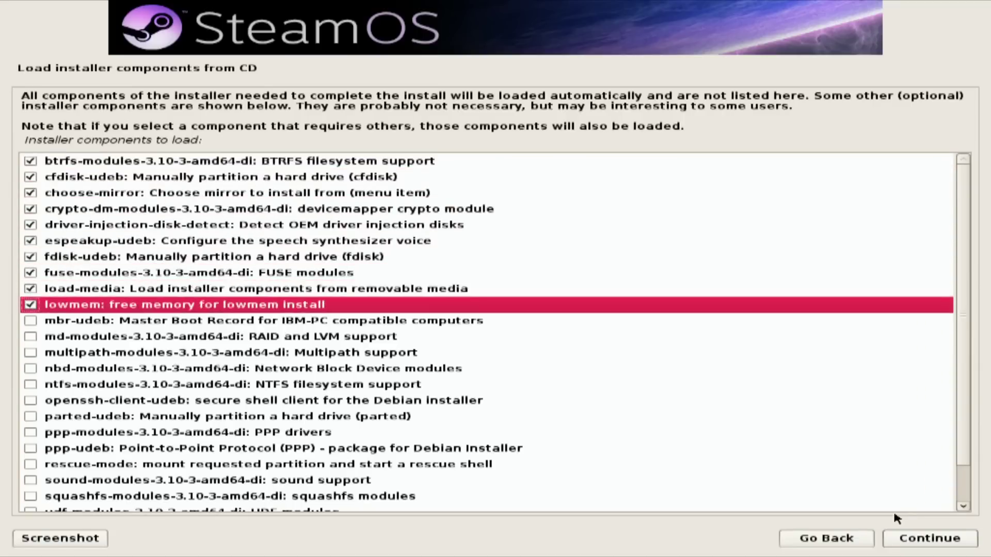
key("space")
key("Down")
key("space")
key("Down")
key("space")
key("Down")
key("space")
key("Down")
key("space")
key("Down")
key("space")
key("Down")
key("space")
key("Down")
key("space")
key("Down")
key("space")
key("Down")
key("space")
key("Down")
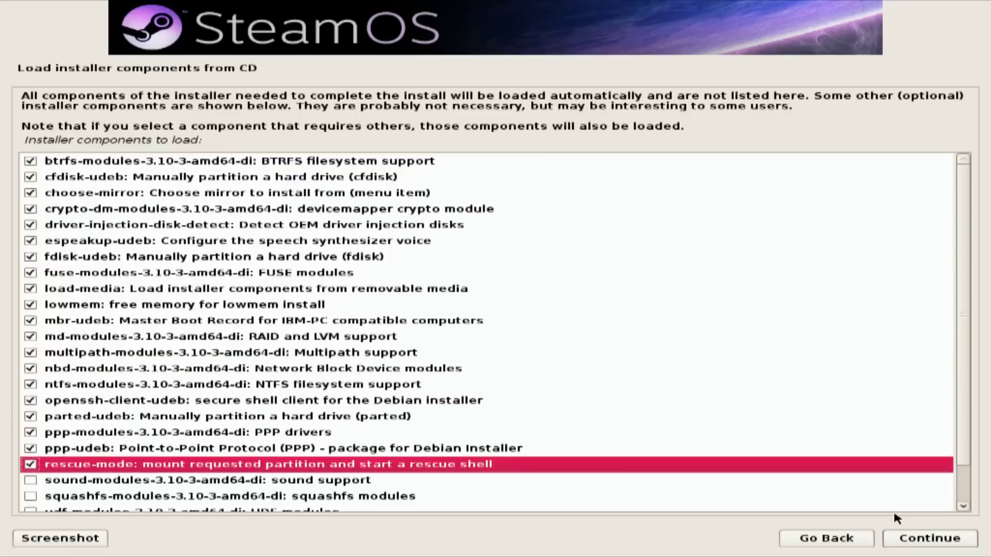
key("space")
key("Down")
key("space")
key("Down")
key("space")
key("Down")
key("space")
key("Down")
key("space")
key("Down")
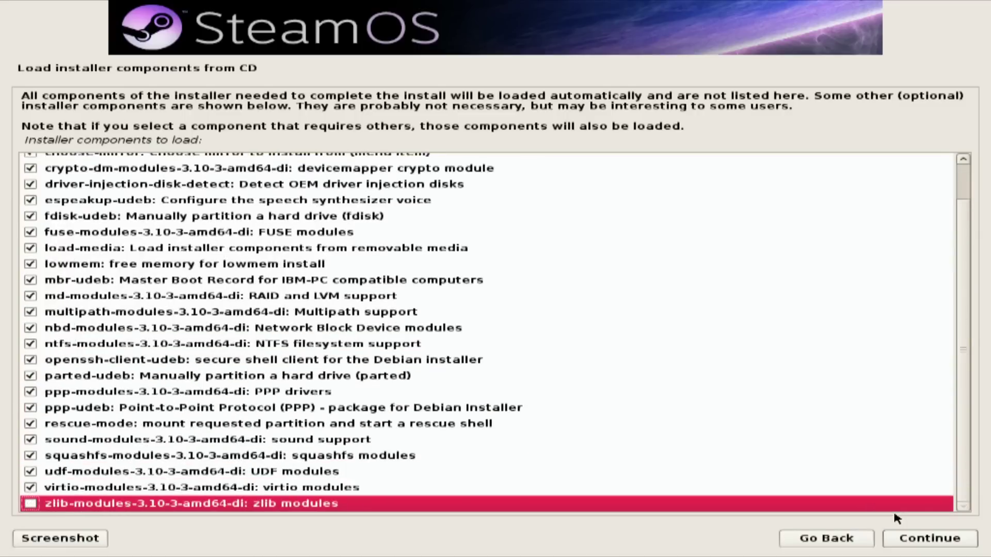
key("space")
left_click(936, 544)
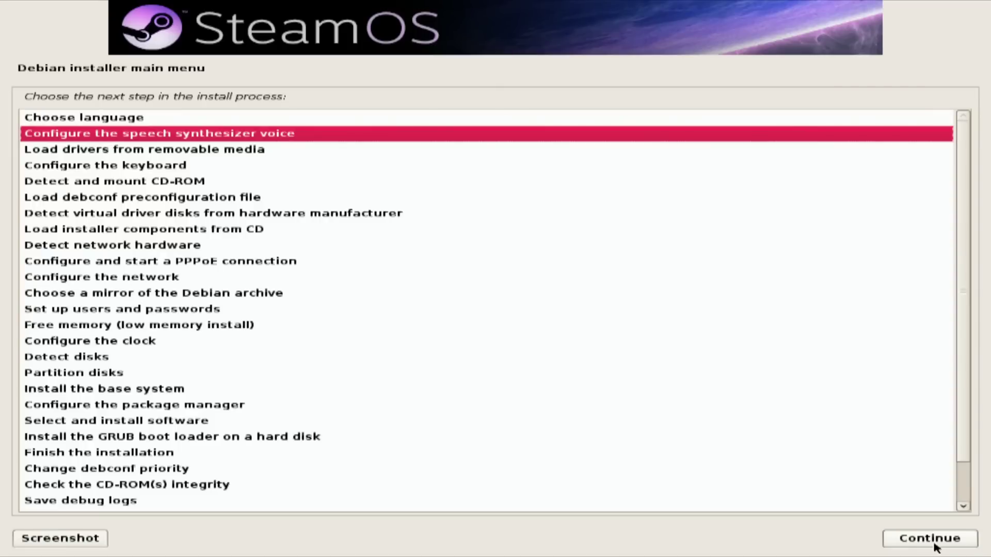
Step: Run Detect disks, declining the missing ctefx.bin firmware, and continue into Partition disks
key("Down")
key("Down")
key("Down")
key("Down")
key("Down")
key("Down")
key("Down")
key("Down")
key("Down")
key("Down")
key("Down")
key("Down")
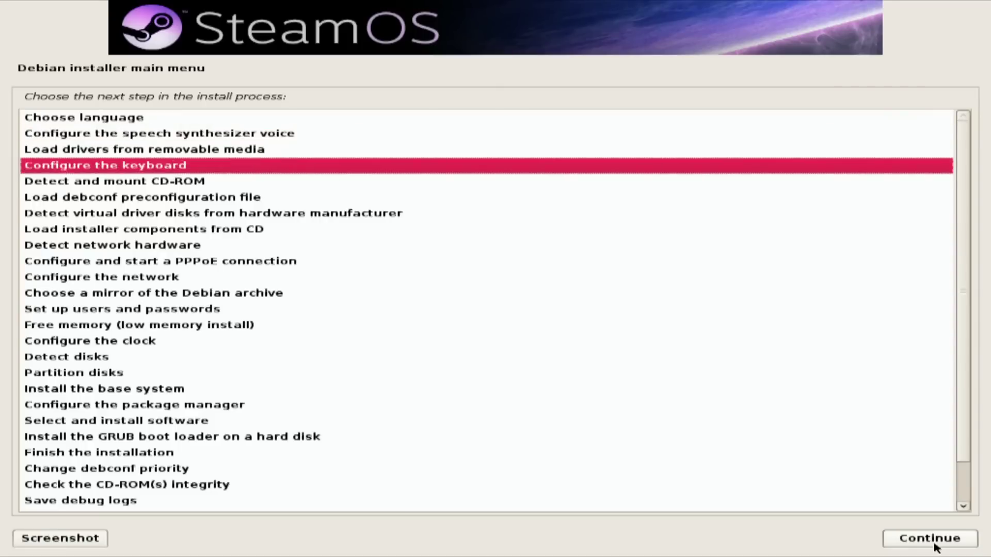
key("Down")
key("Down")
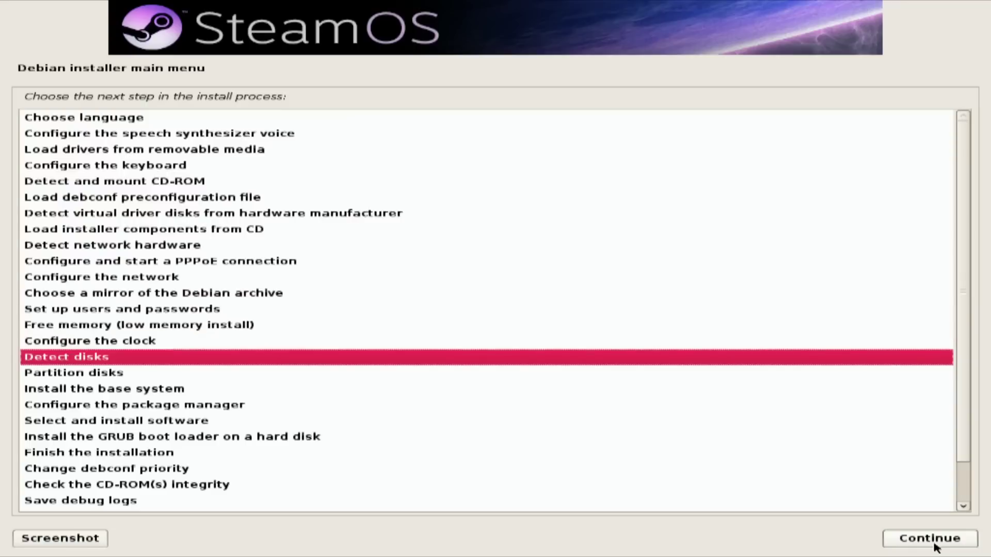
key("Return")
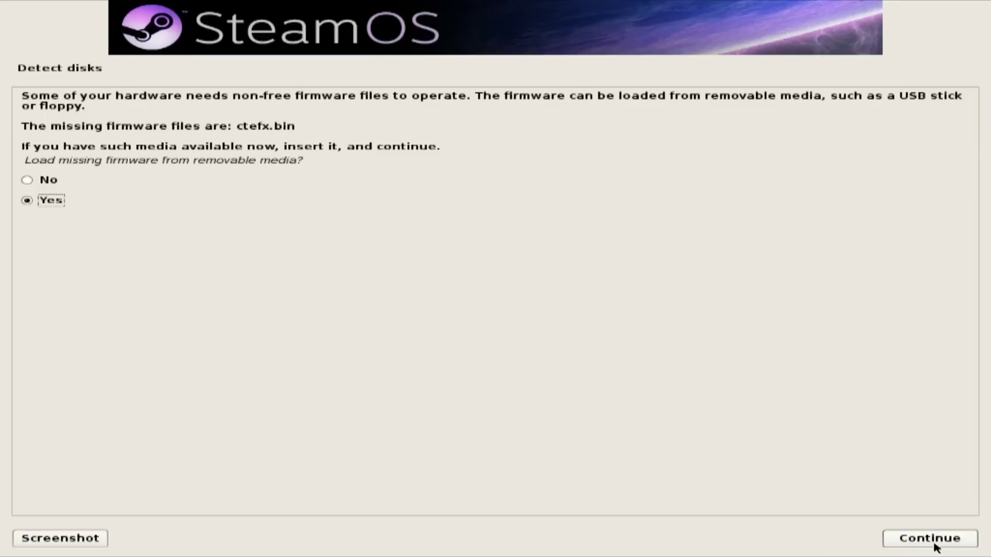
left_click(53, 179)
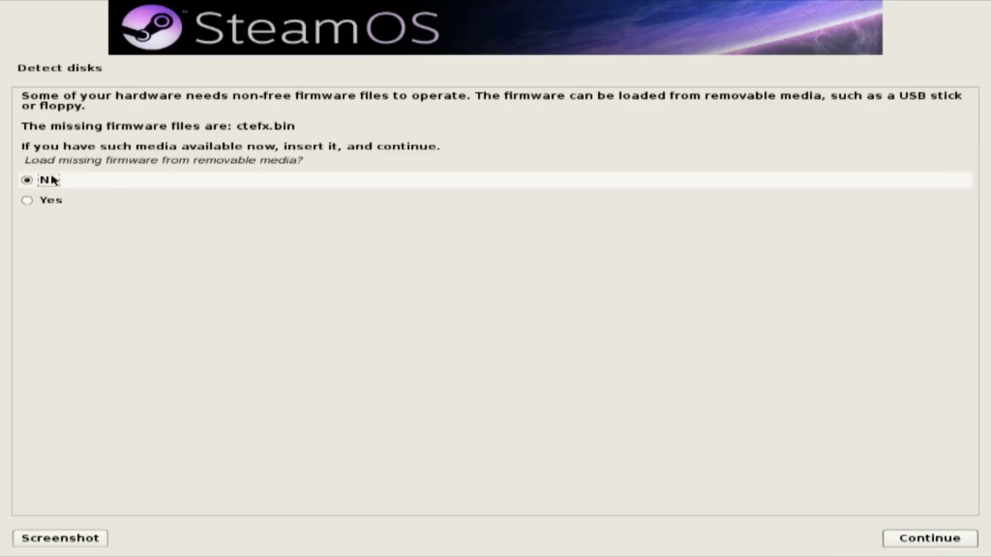
left_click(929, 538)
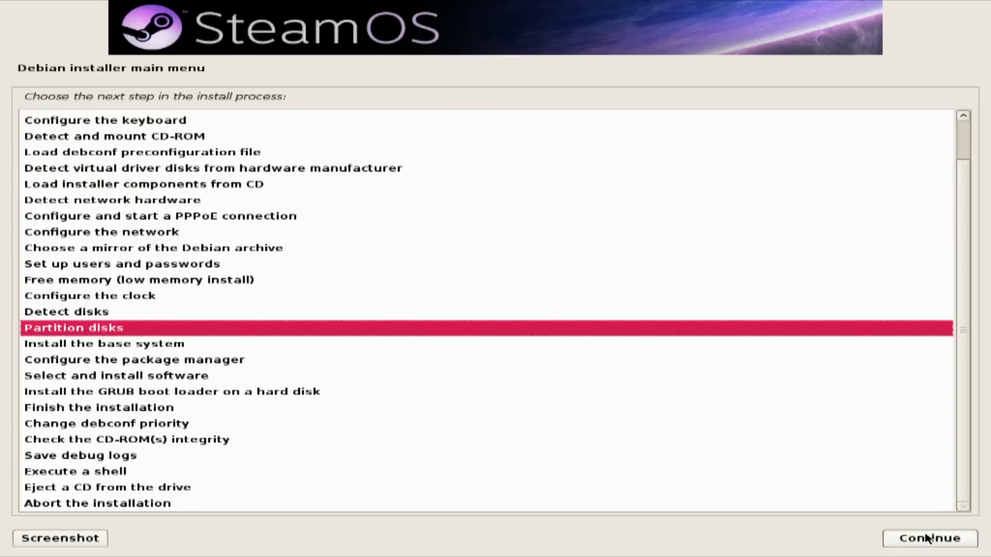
left_click(929, 538)
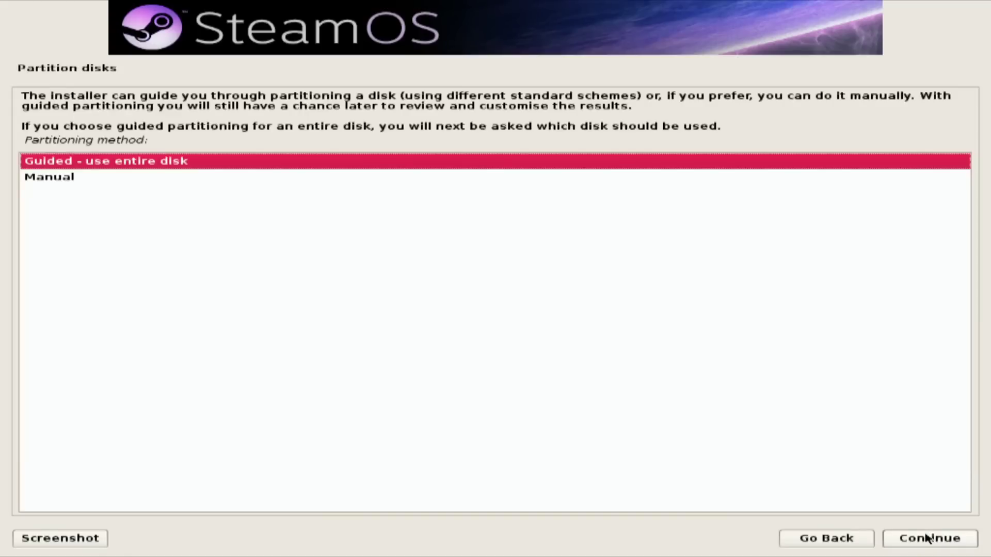
Step: Choose Manual as the partitioning method and continue
key("Down")
left_click(928, 538)
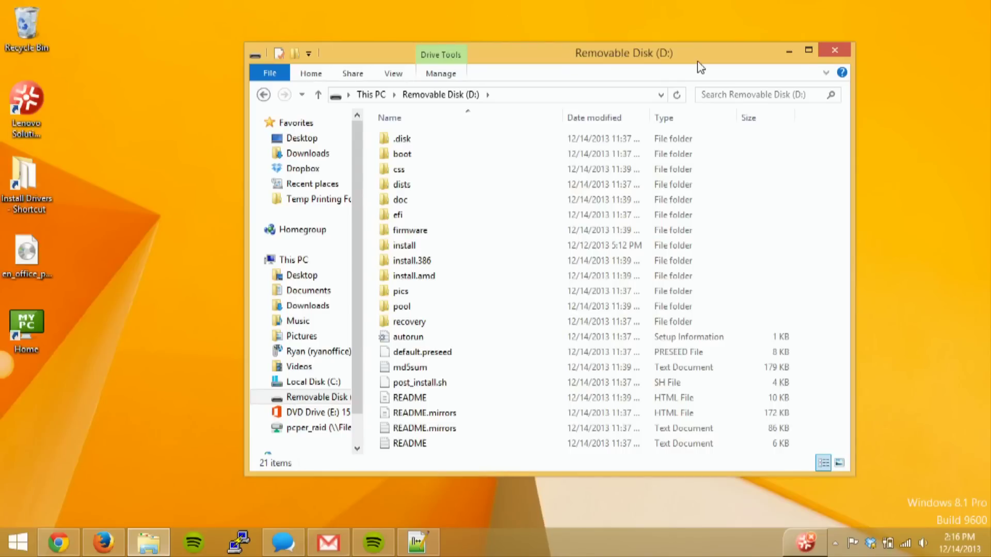
Step: Use Edit with Notepad++ on default.preseed in Removable Disk (D:)
right_click(430, 356)
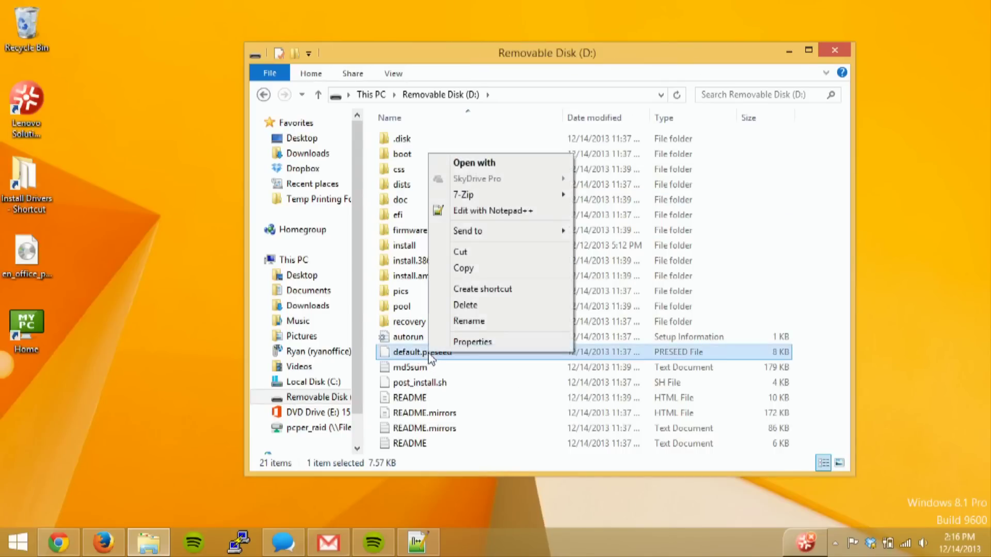
left_click(538, 210)
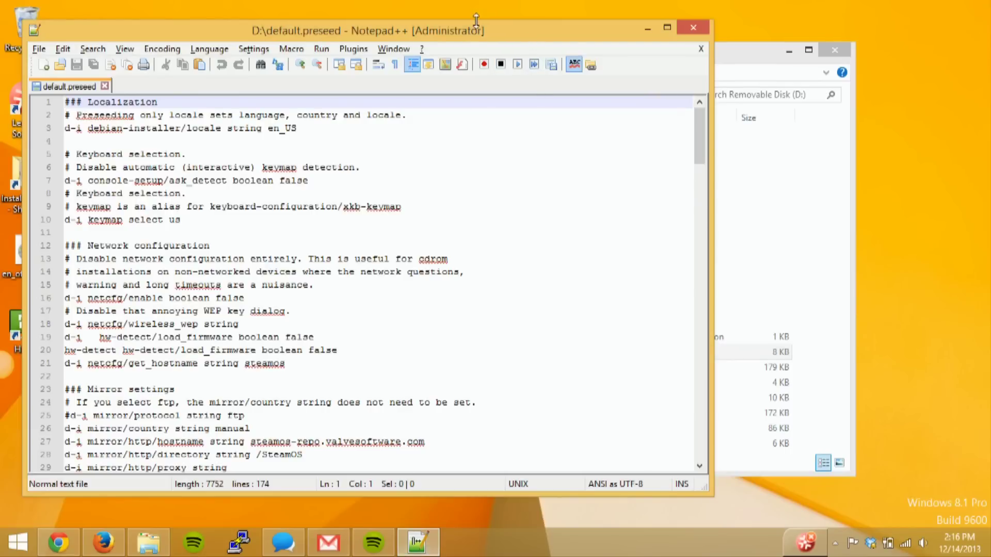
Step: Change line 110 from /dev/sda to 'd-i partman-auto/disk string /dev/sdb' and save default.preseed
scroll(426, 205, "down", 7)
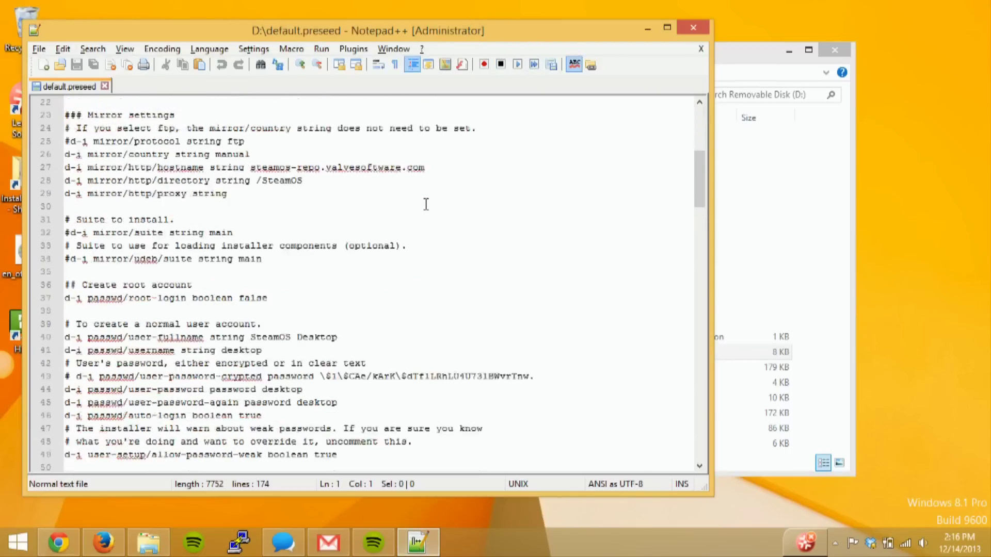
scroll(426, 204, "down", 20)
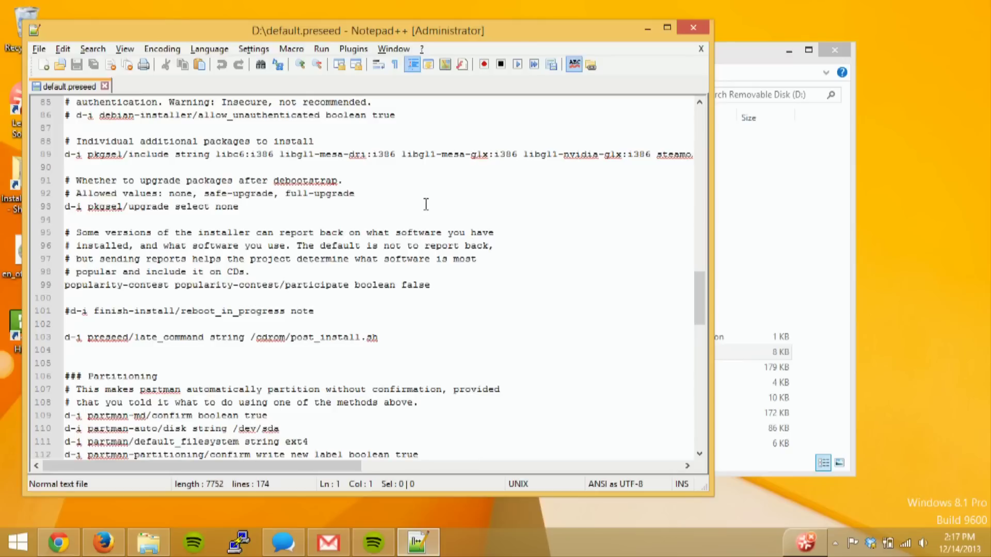
scroll(425, 205, "down", 4)
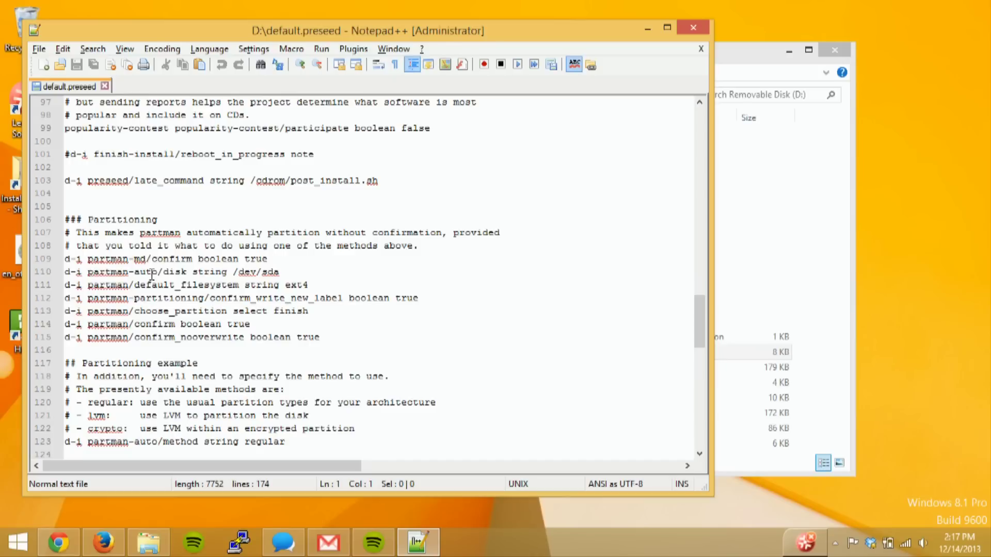
left_click(288, 272)
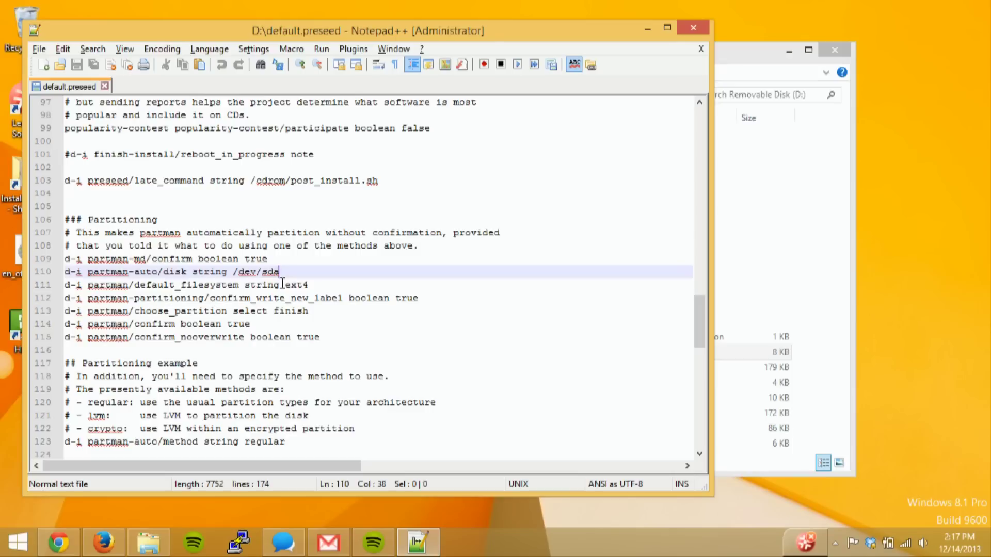
key("BackSpace")
type("b")
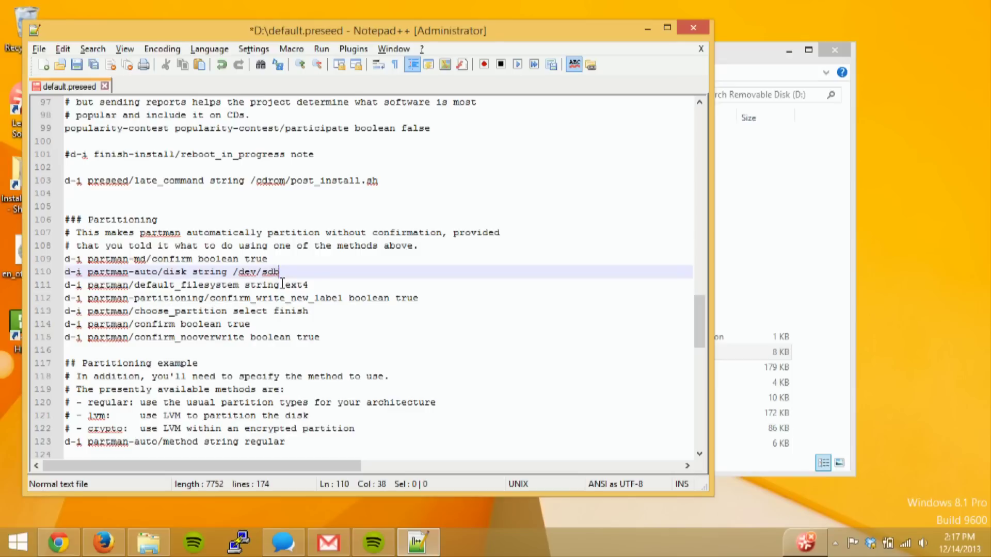
key("ctrl+s")
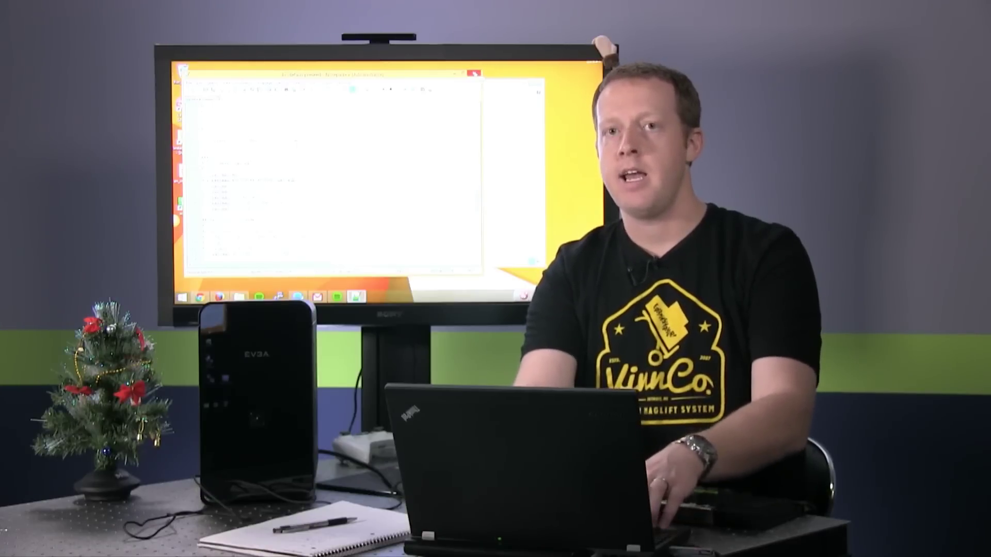
Step: Close Notepad++, leaving only File Explorer on the desktop
left_click(474, 74)
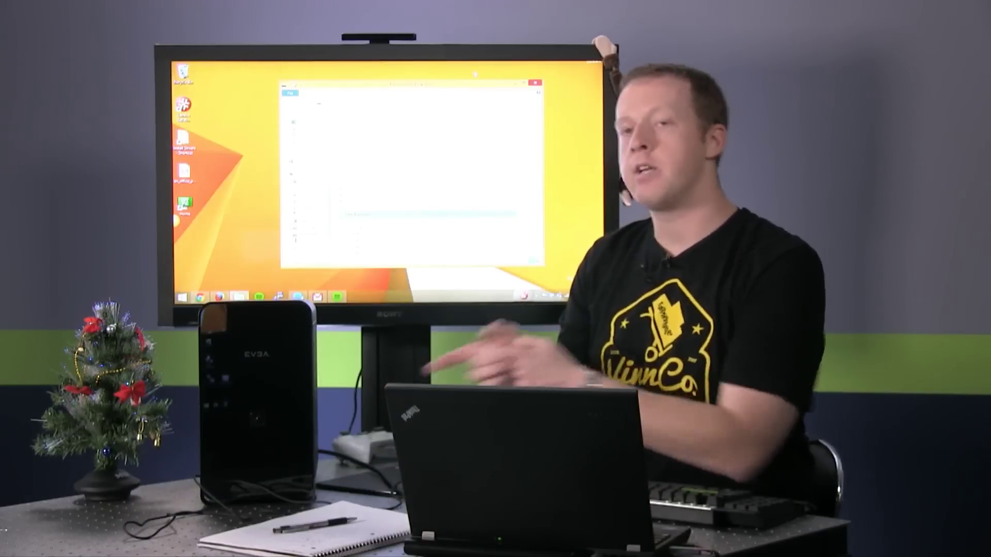